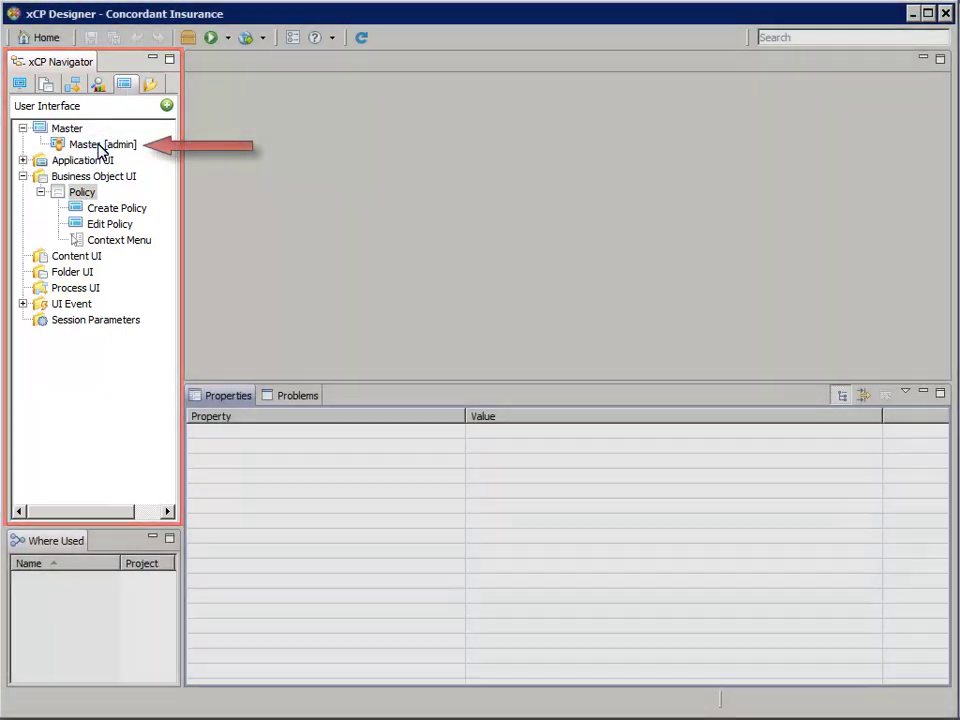
# - Open Master [admin] from the xCP Navigator in the Layout view
pyautogui.doubleClick(101, 146)
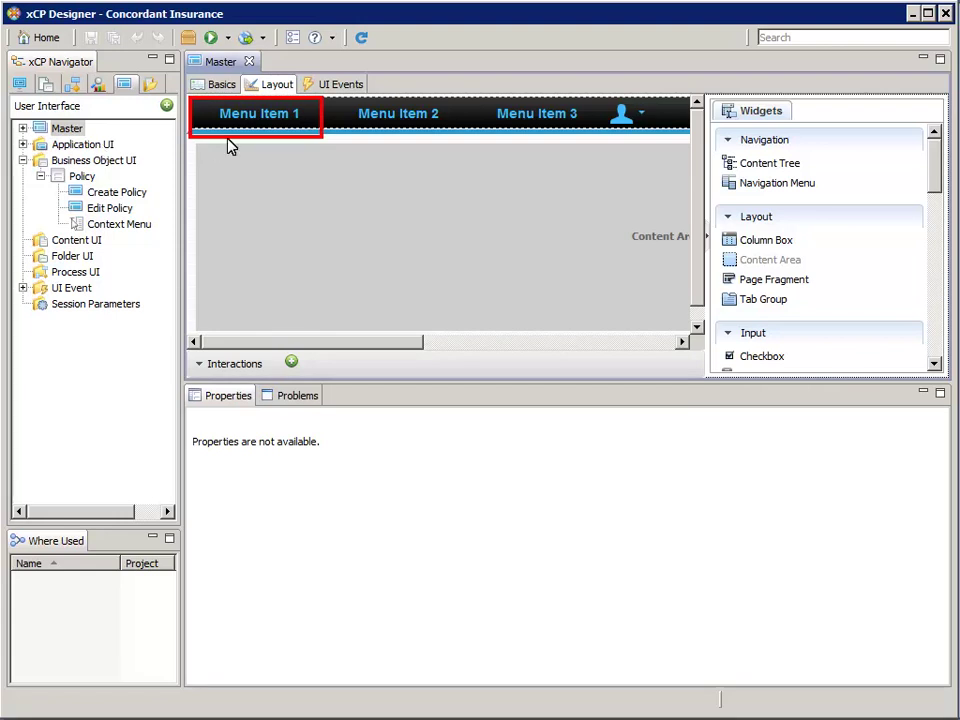
# - Change the label of Menu Item 1 in the navigation bar to 'Policies'
pyautogui.click(287, 118)
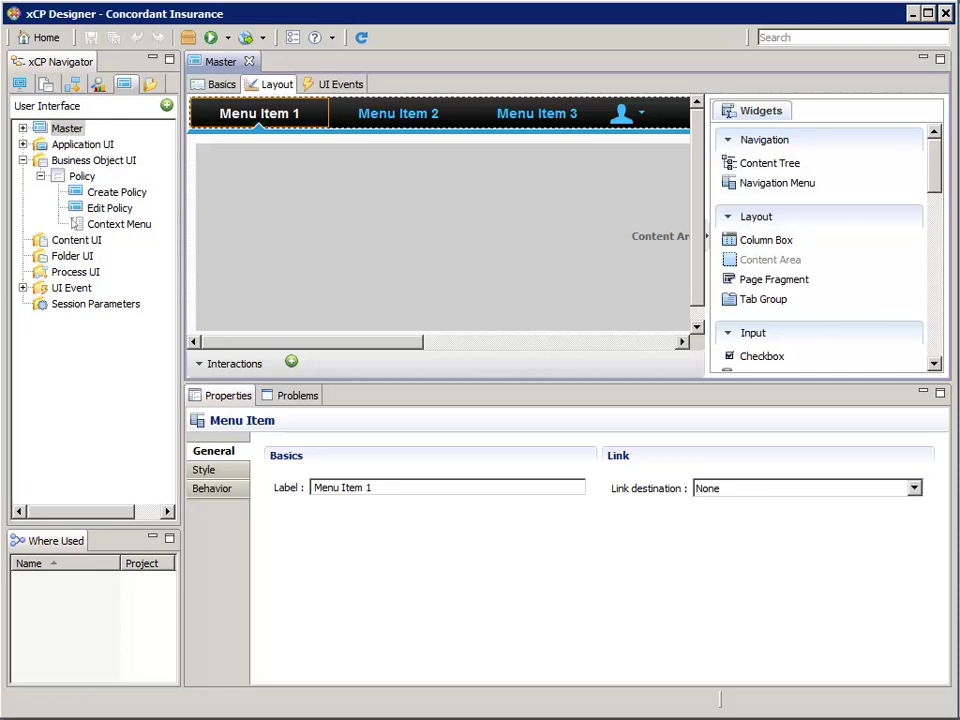
pyautogui.click(377, 490)
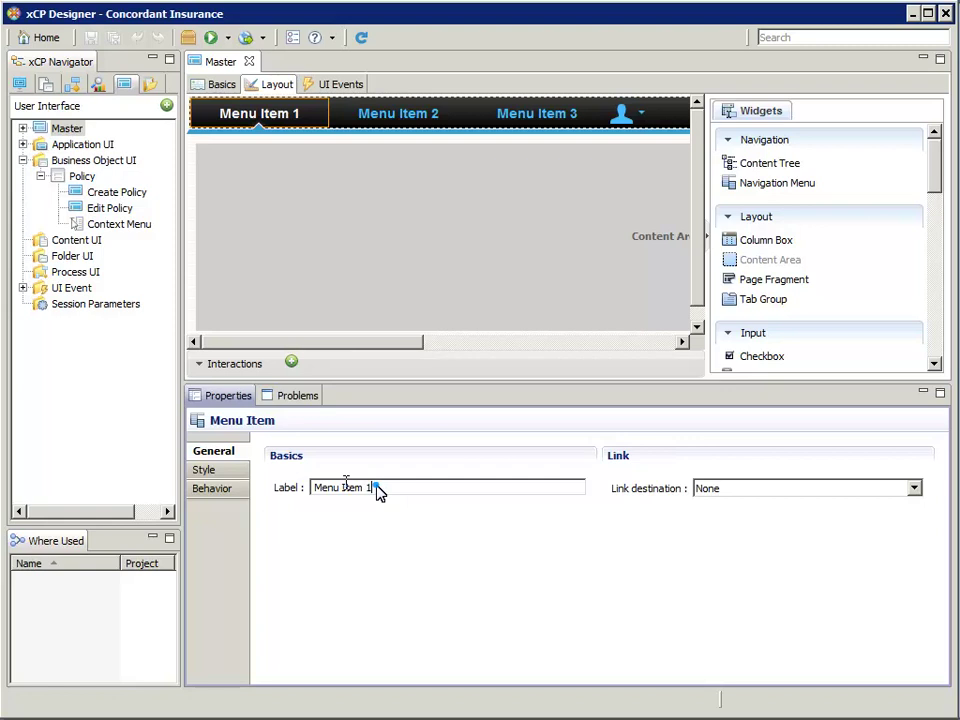
pyautogui.hotkey('ctrl', 'a')
pyautogui.write('Policies')
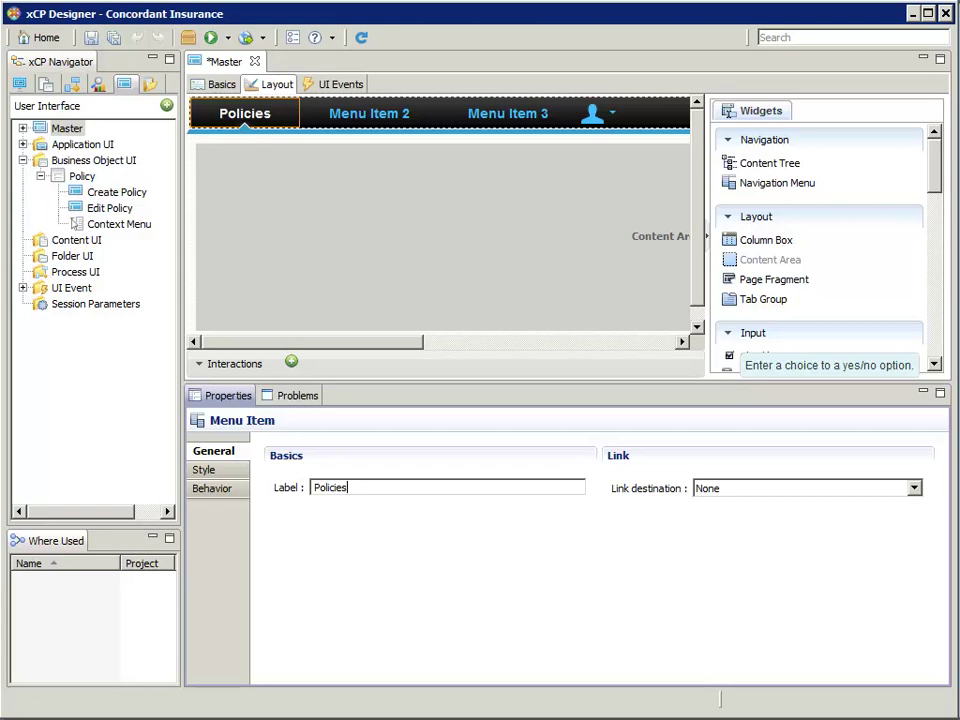
# - Insert a submenu item under Policies labelled 'New Policy...'
pyautogui.rightClick(273, 117)
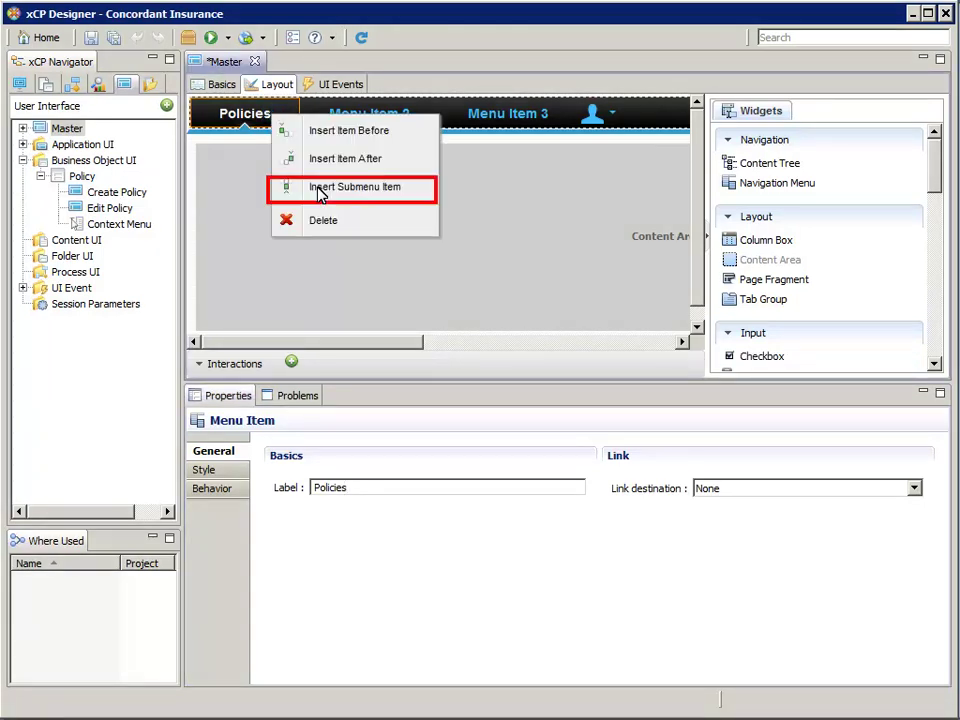
pyautogui.click(318, 190)
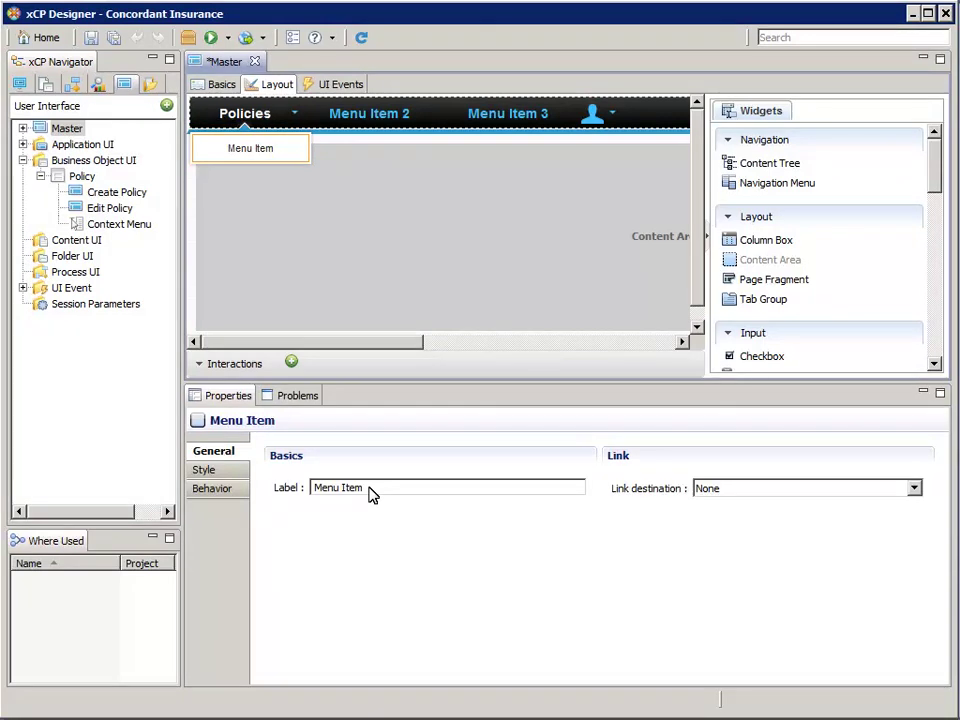
pyautogui.click(370, 488)
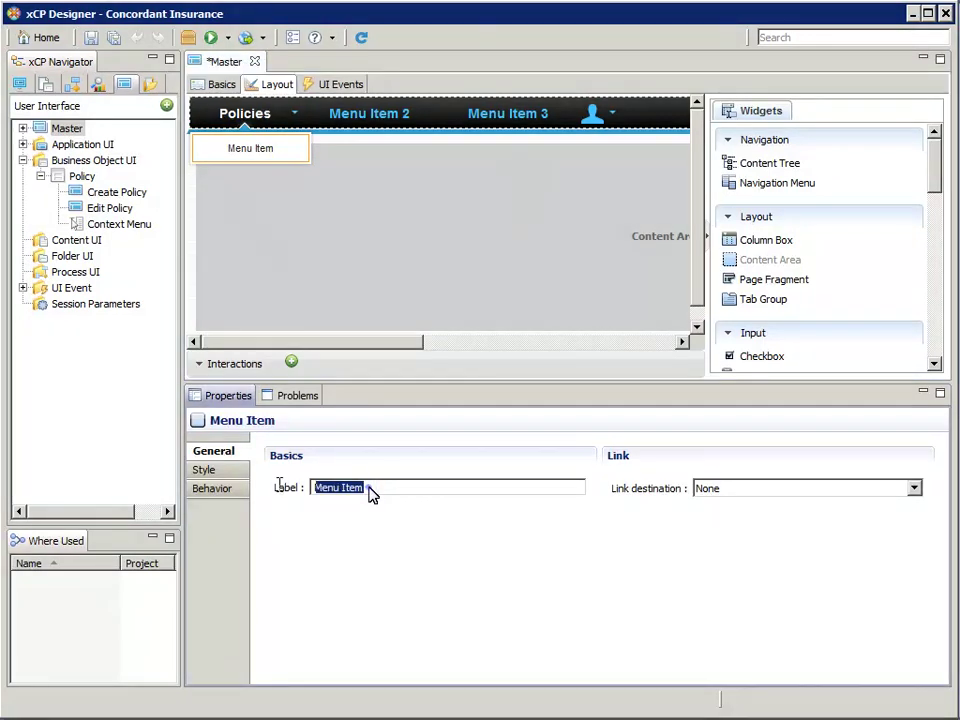
pyautogui.write('New Policy...')
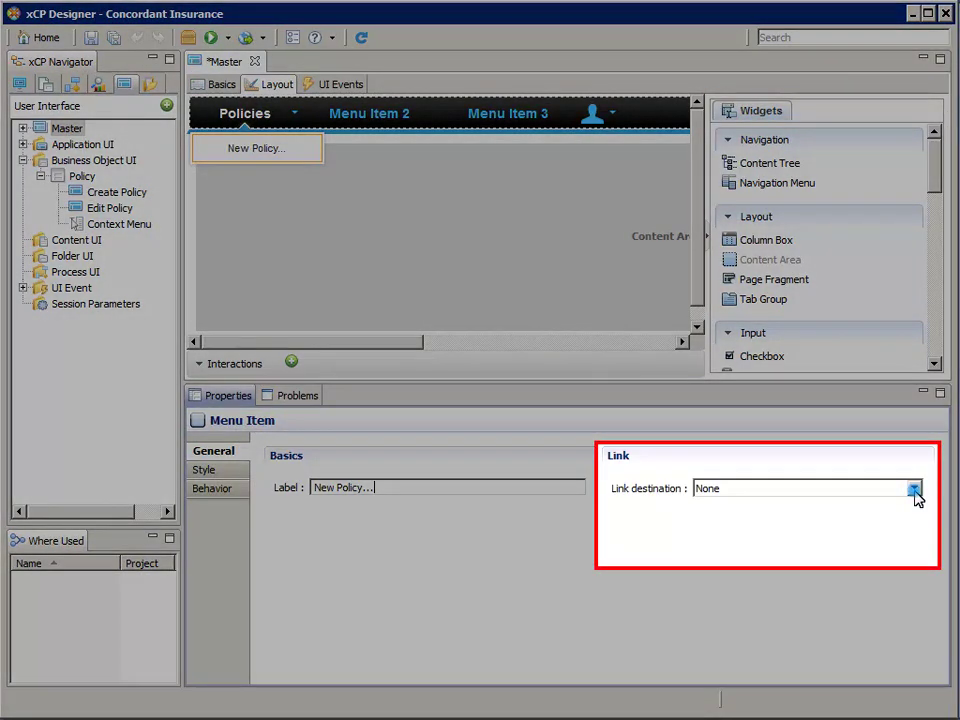
# - Set the New Policy... entry's link destination to the Create Policy page
pyautogui.click(915, 490)
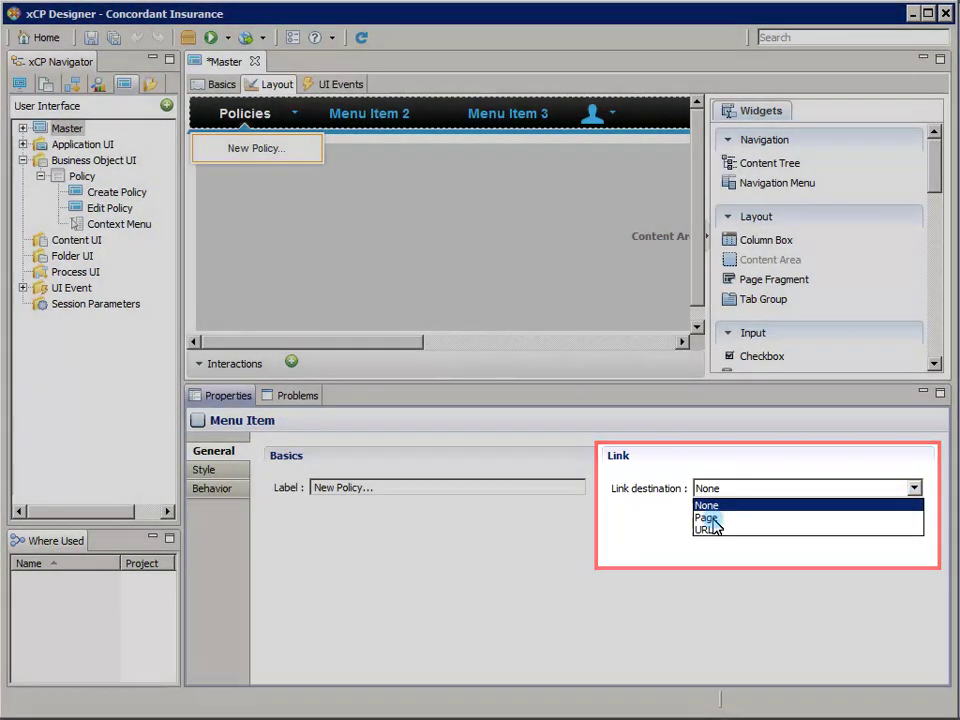
pyautogui.click(715, 519)
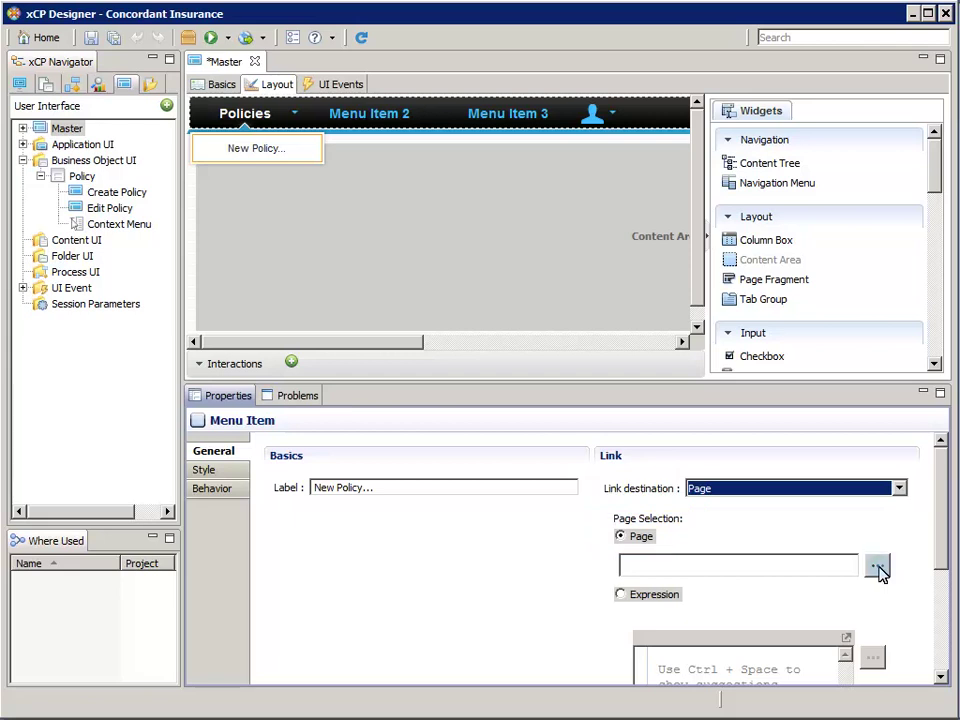
pyautogui.click(877, 567)
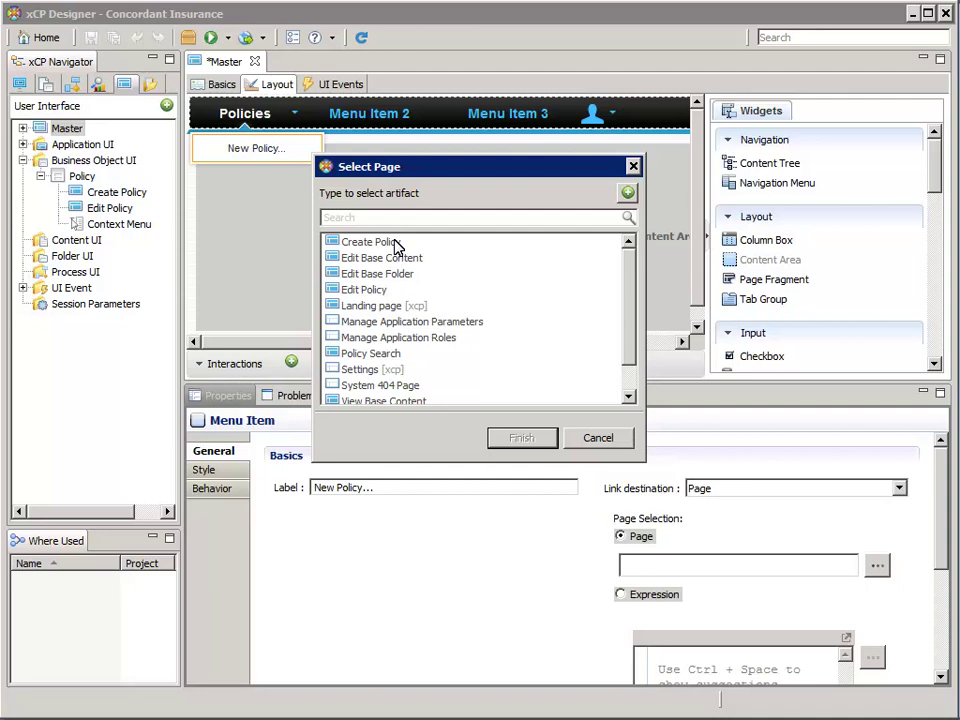
pyautogui.click(394, 244)
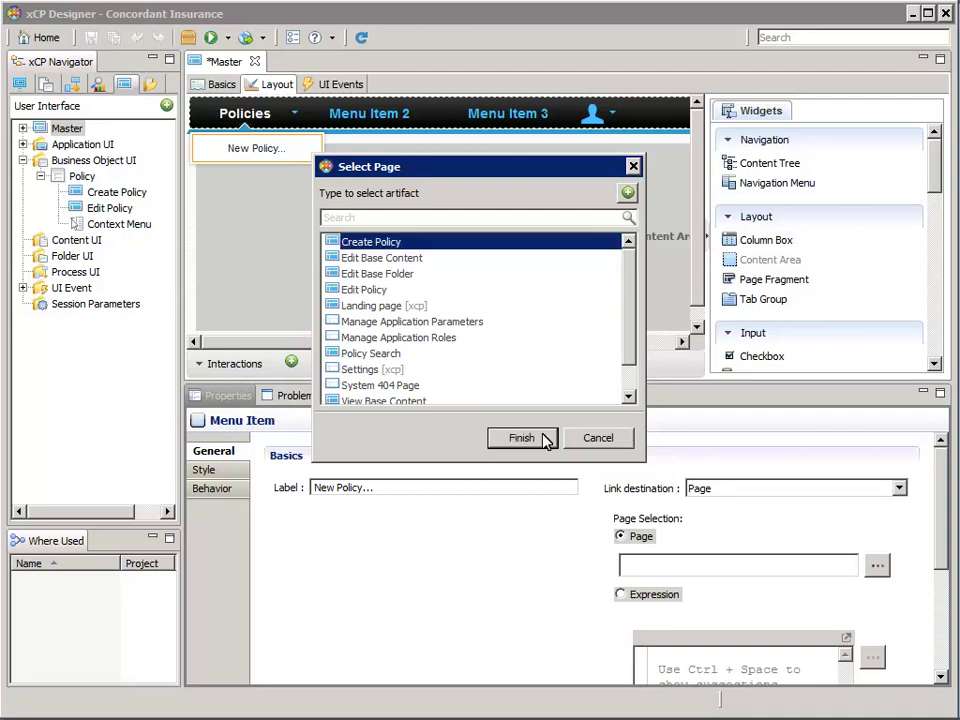
pyautogui.click(546, 441)
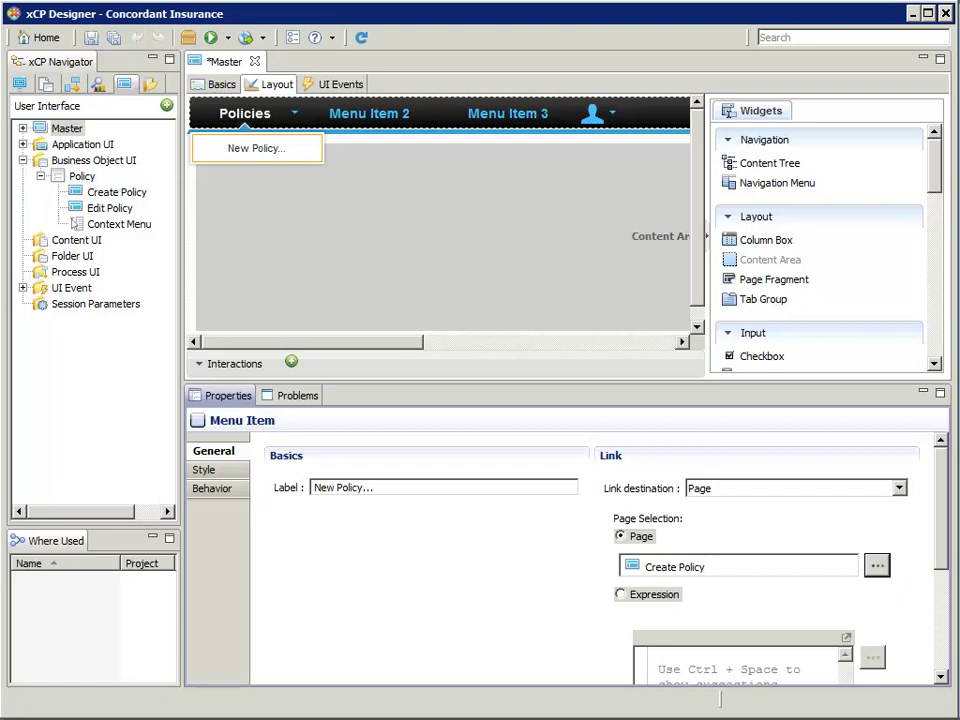
# - Insert an item after New Policy... labelled 'Search...'
pyautogui.rightClick(289, 154)
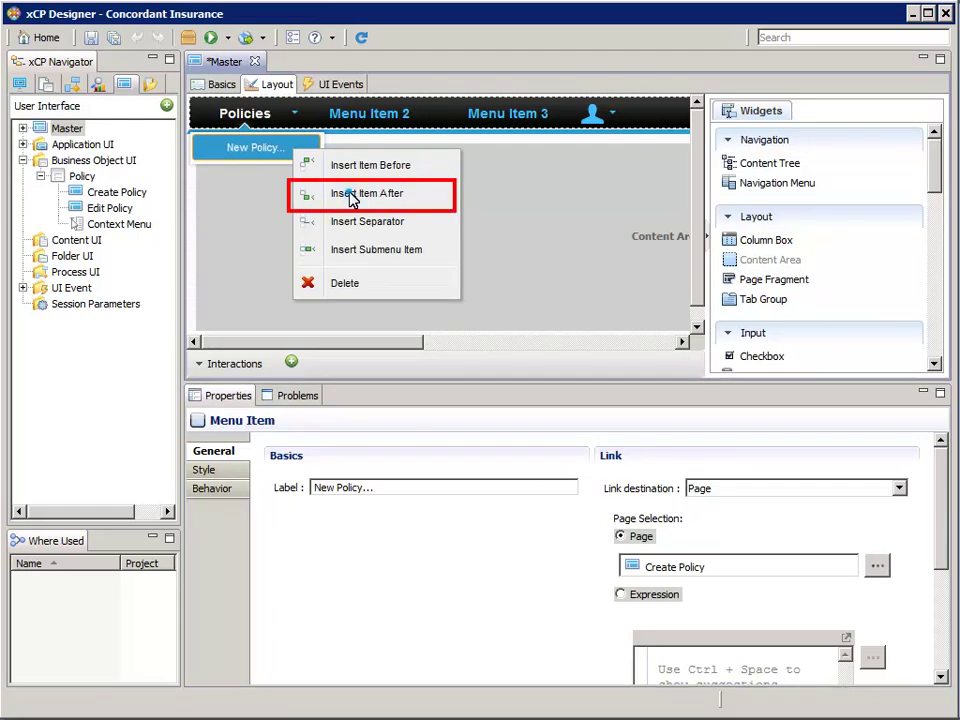
pyautogui.click(352, 195)
pyautogui.click(375, 490)
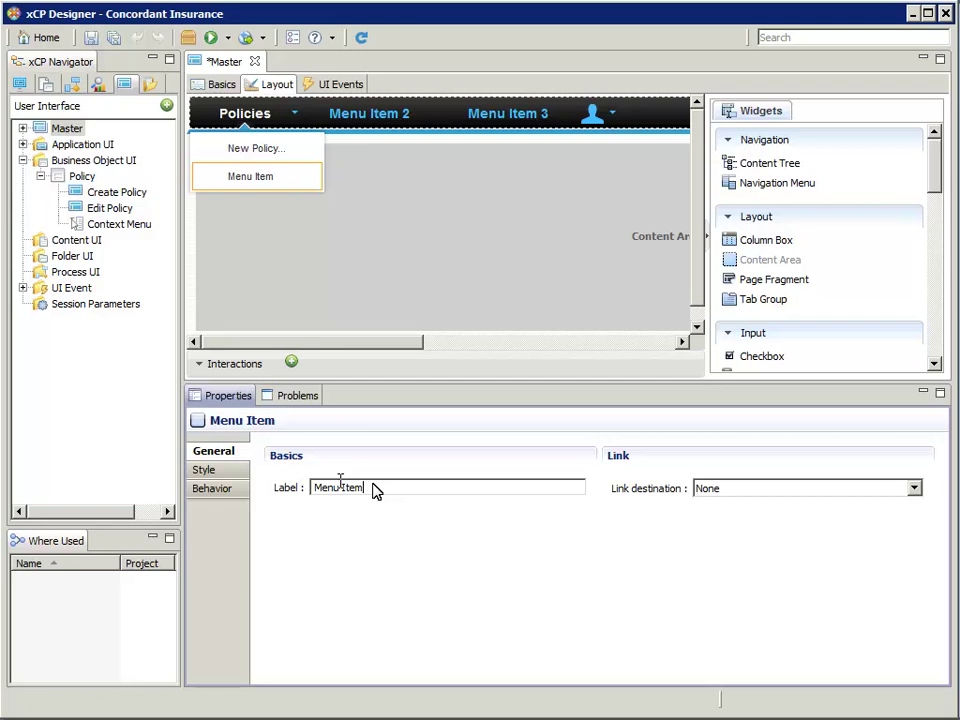
pyautogui.hotkey('ctrl', 'a')
pyautogui.write('Search..')
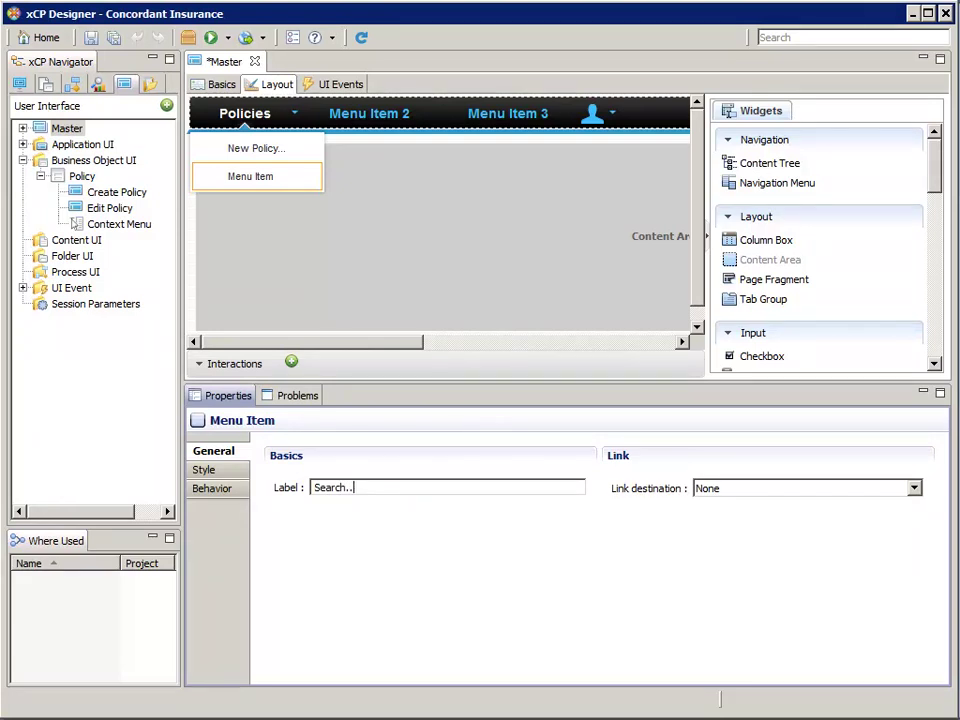
pyautogui.write('.')
# - Set the Search... entry's link destination to the Policy Search page
pyautogui.click(915, 489)
pyautogui.click(718, 517)
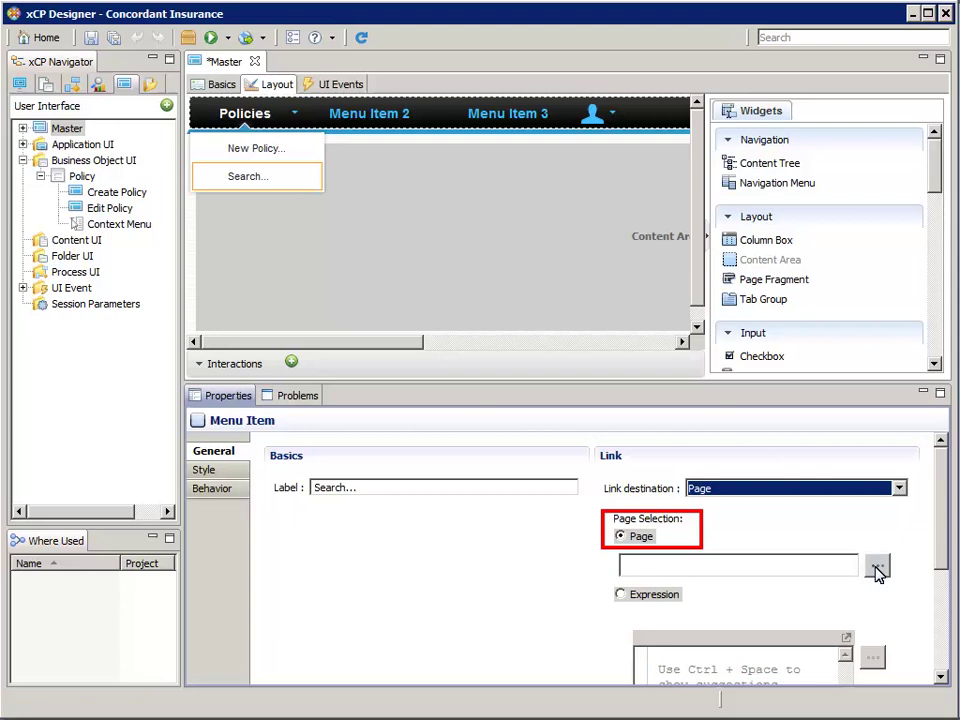
pyautogui.click(876, 567)
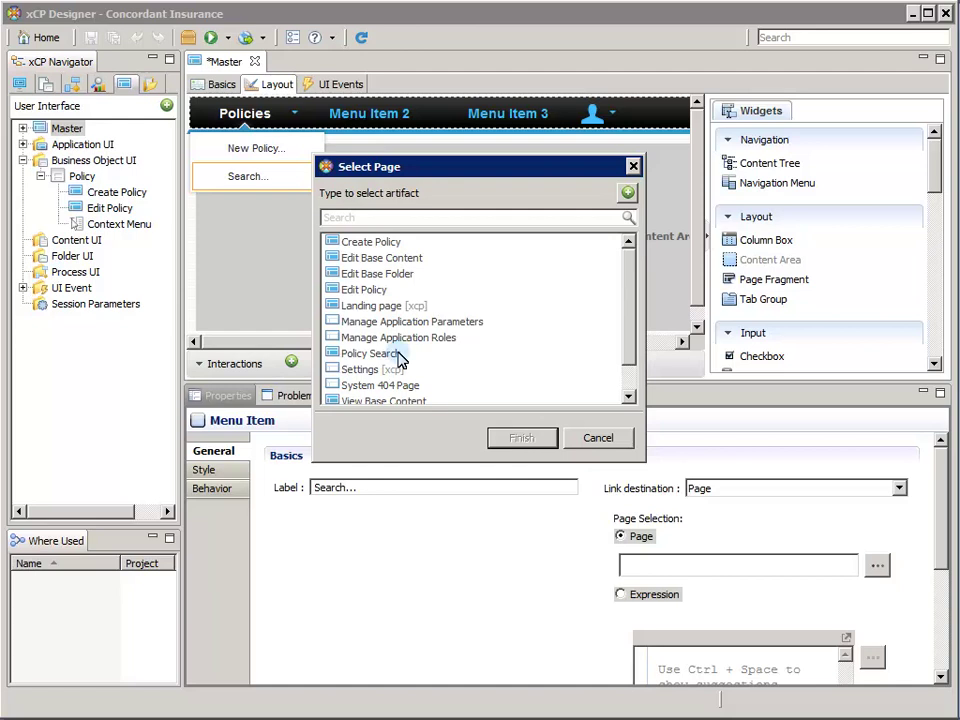
pyautogui.click(397, 354)
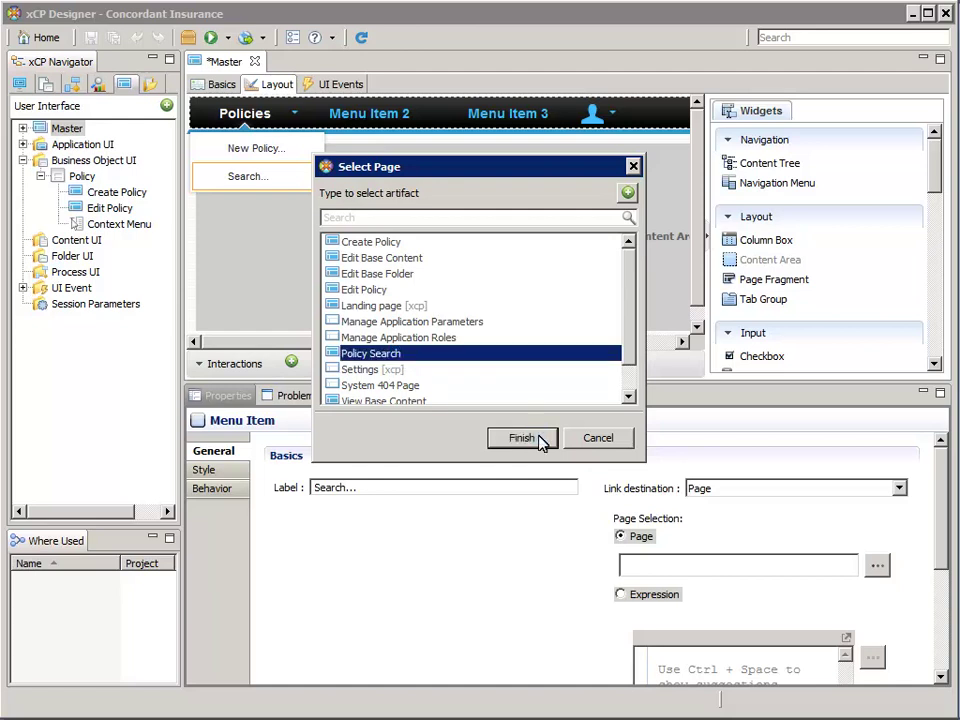
pyautogui.click(521, 438)
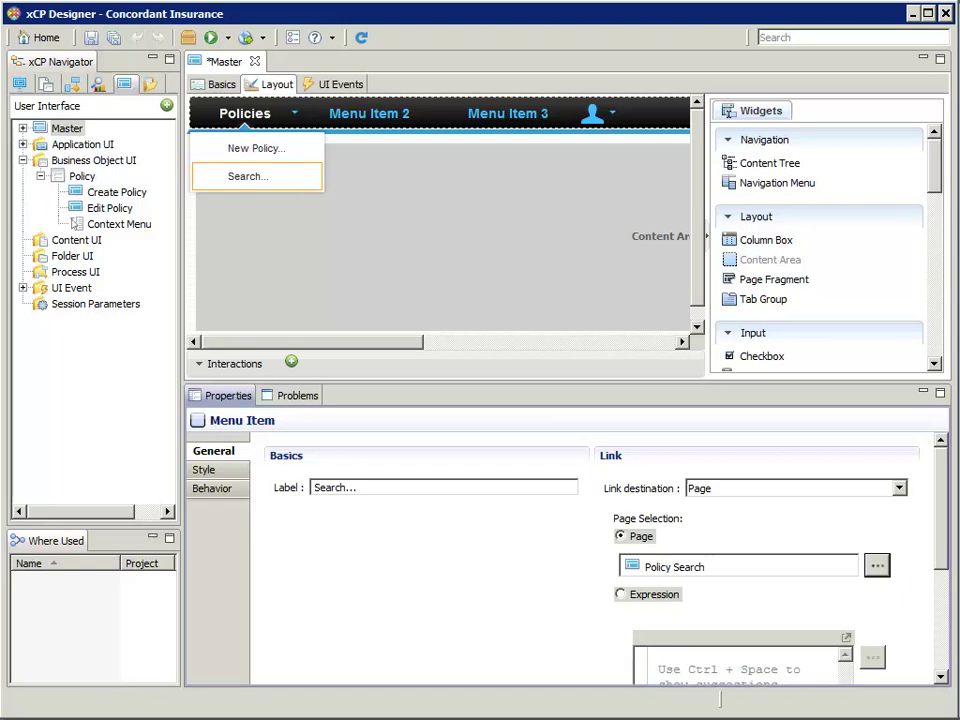
# - Set Policy Search as the application default page, then save and close the Master page
pyautogui.click(218, 87)
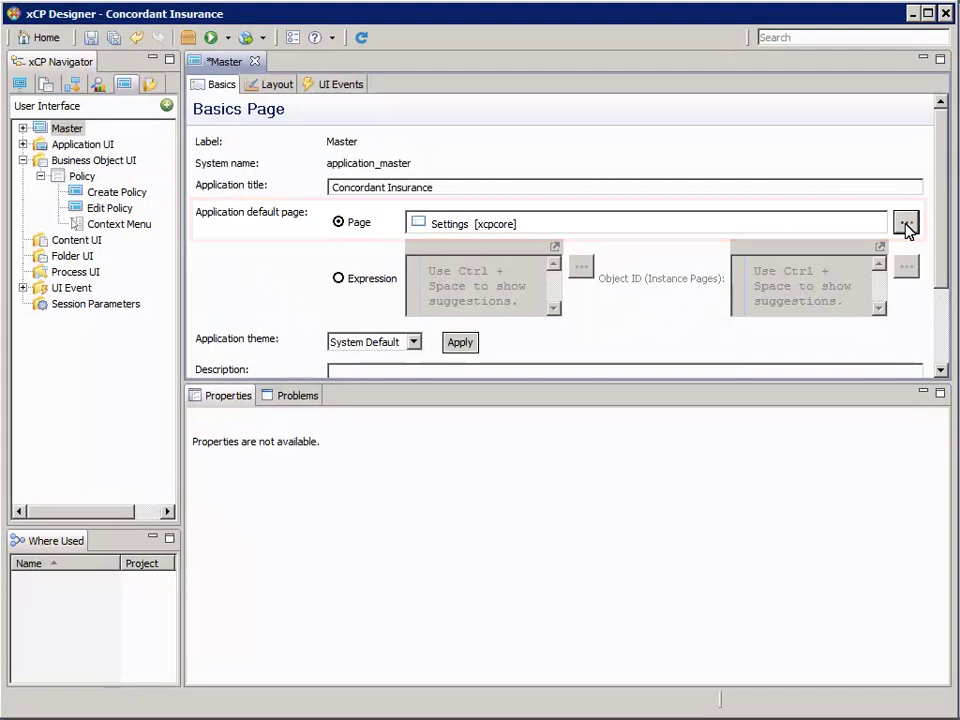
pyautogui.click(906, 224)
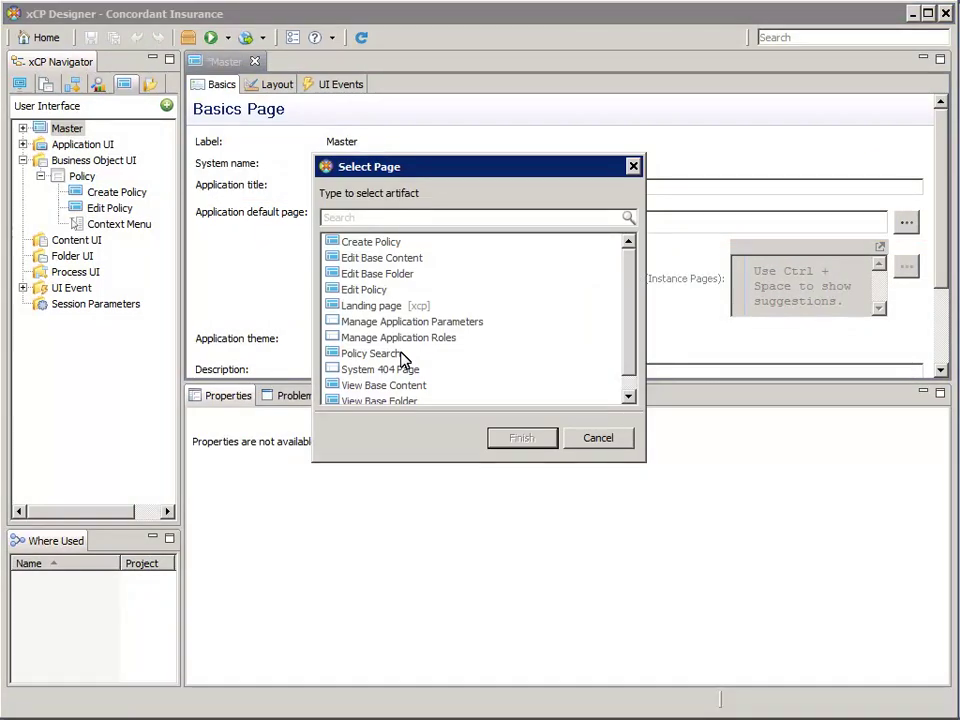
pyautogui.click(403, 354)
pyautogui.click(522, 438)
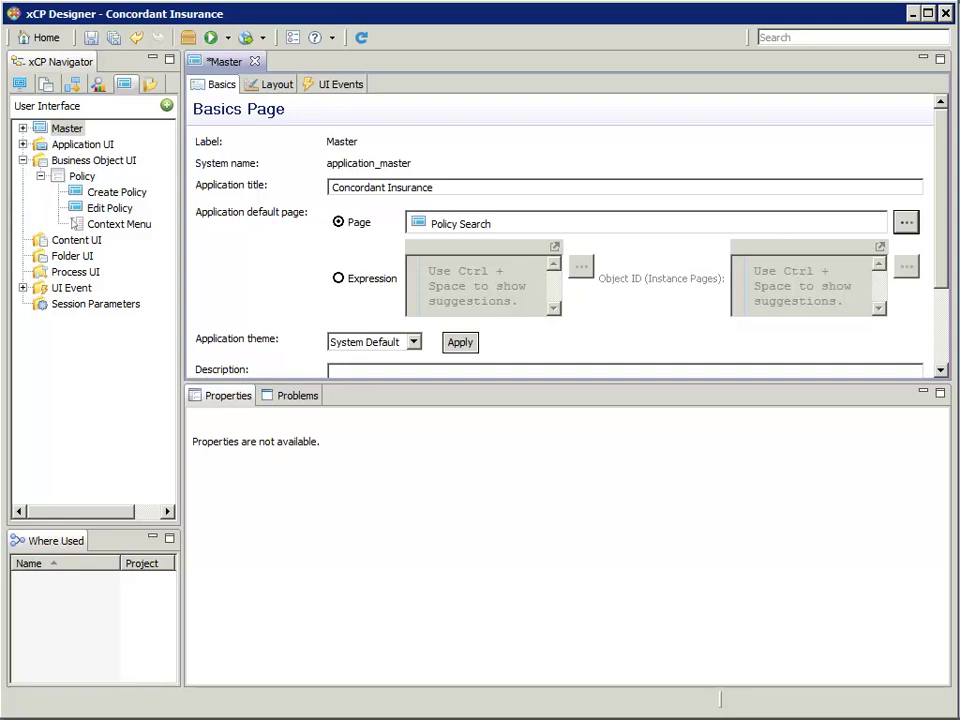
pyautogui.click(91, 37)
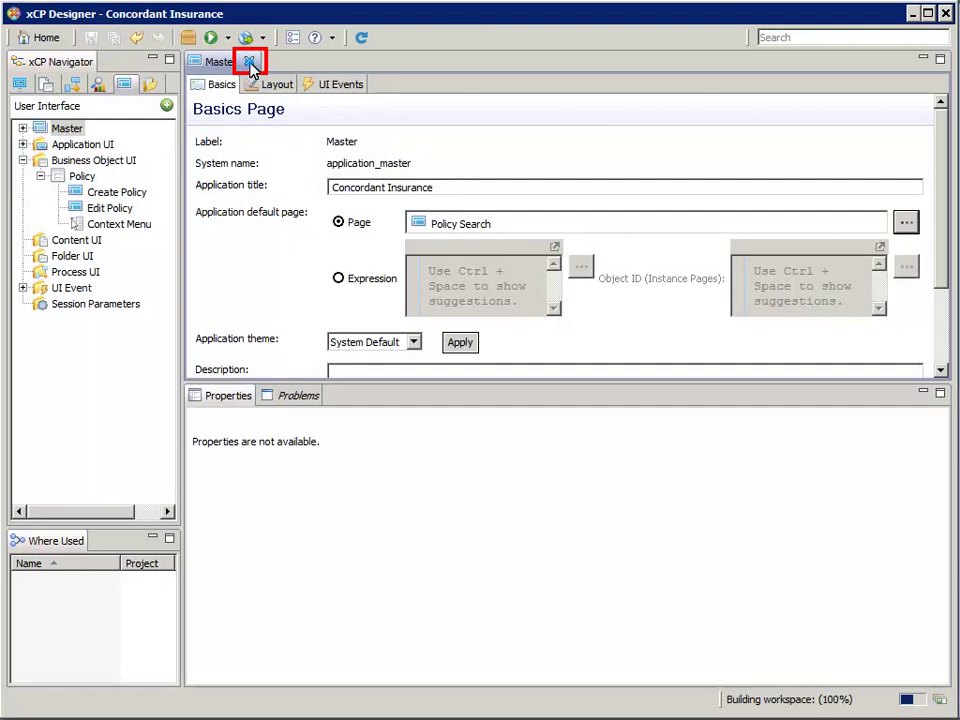
pyautogui.click(249, 62)
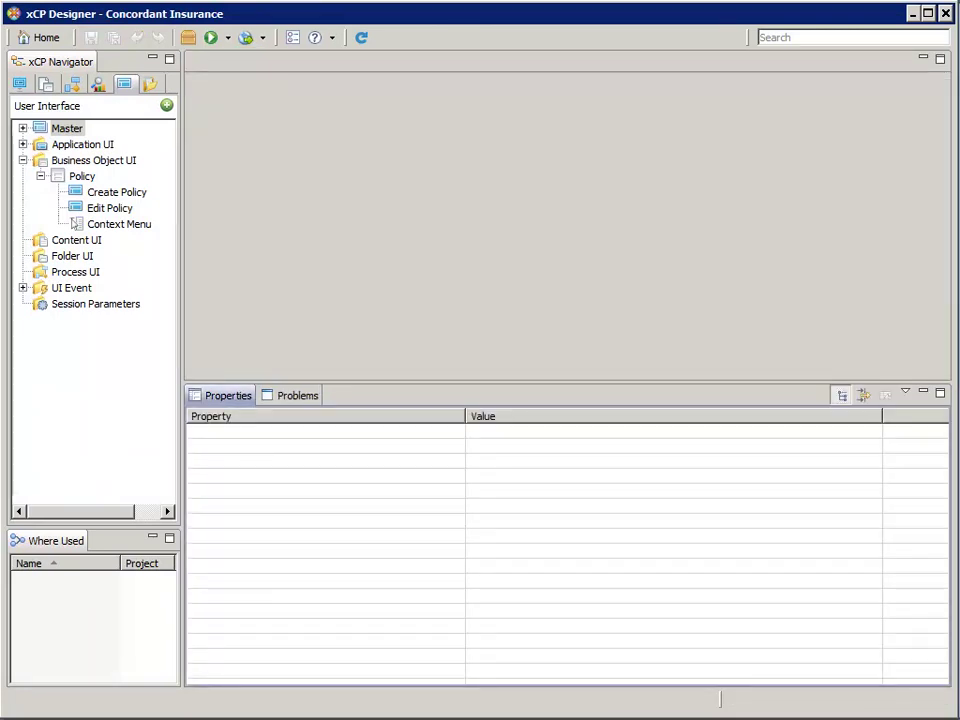
# - Reopen Master [admin] and select its navigation bar to view Submenu display settings
pyautogui.press('Right')
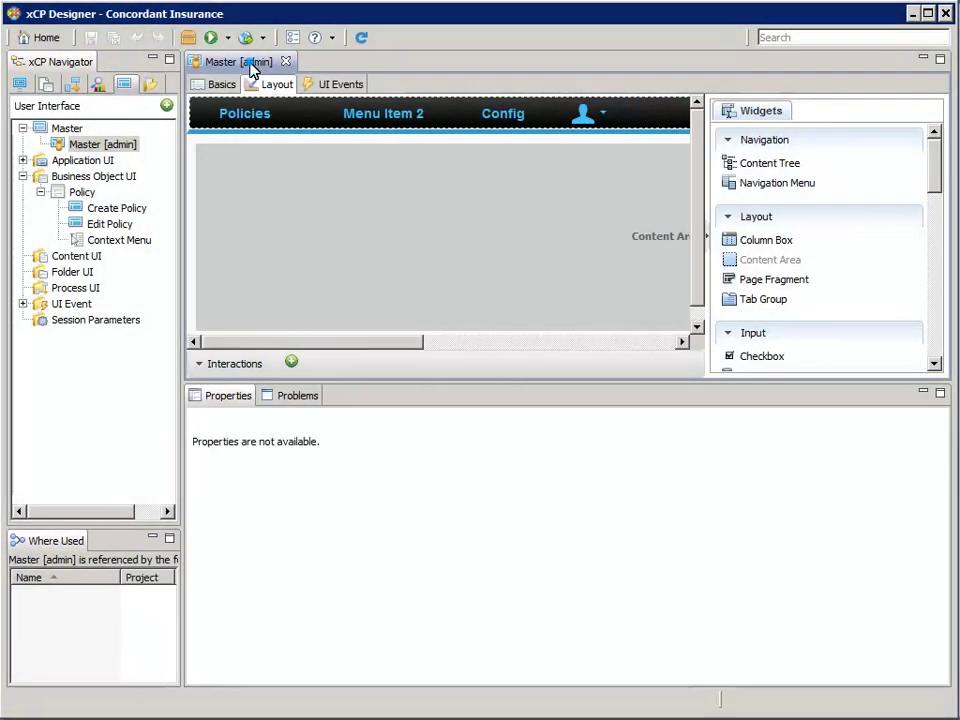
pyautogui.click(640, 113)
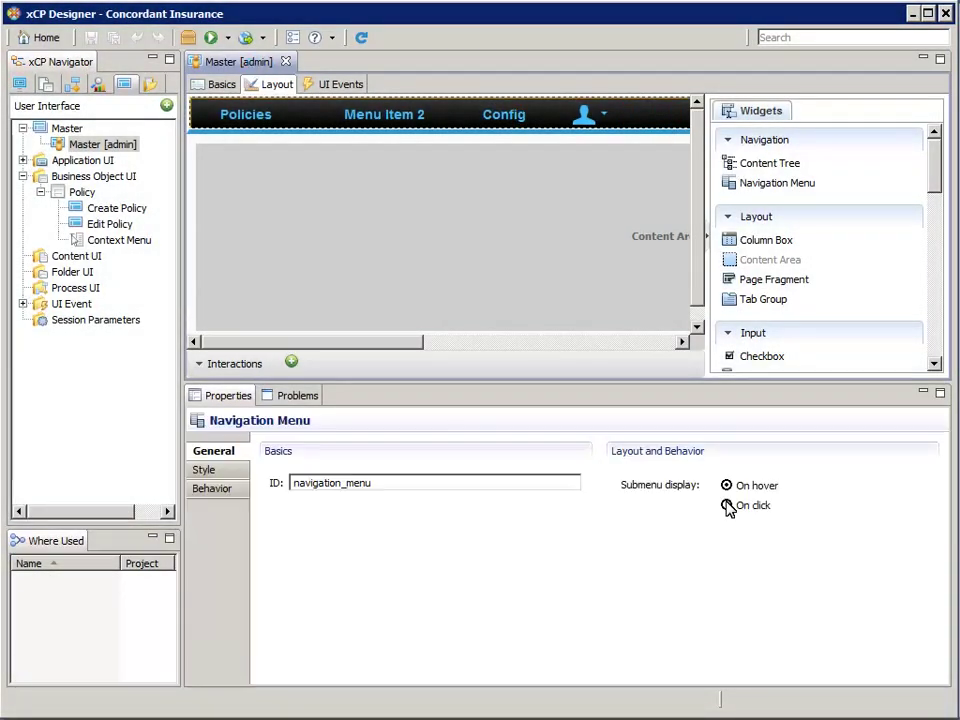